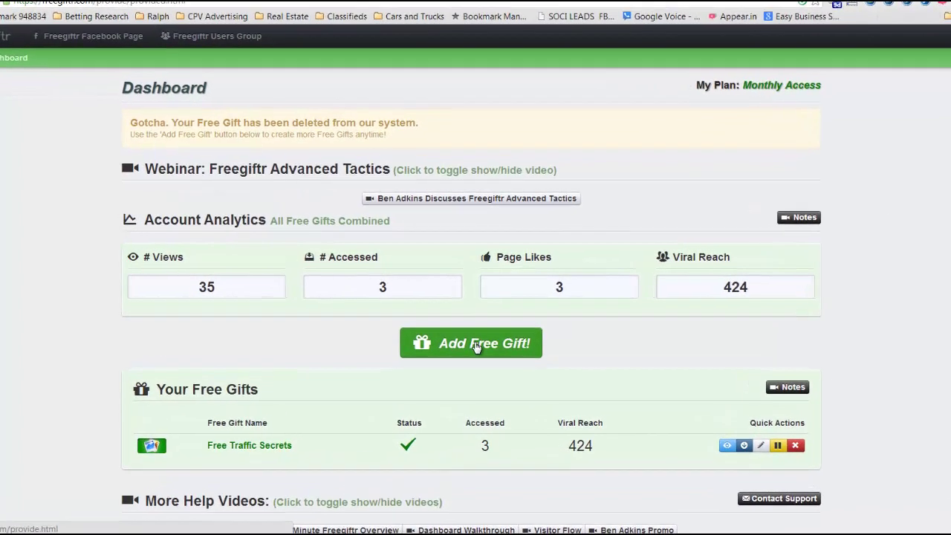
# Add a new URL-based free gift linking to the copied freepicks.co basketball thank-you page address.
pyautogui.click(476, 345)
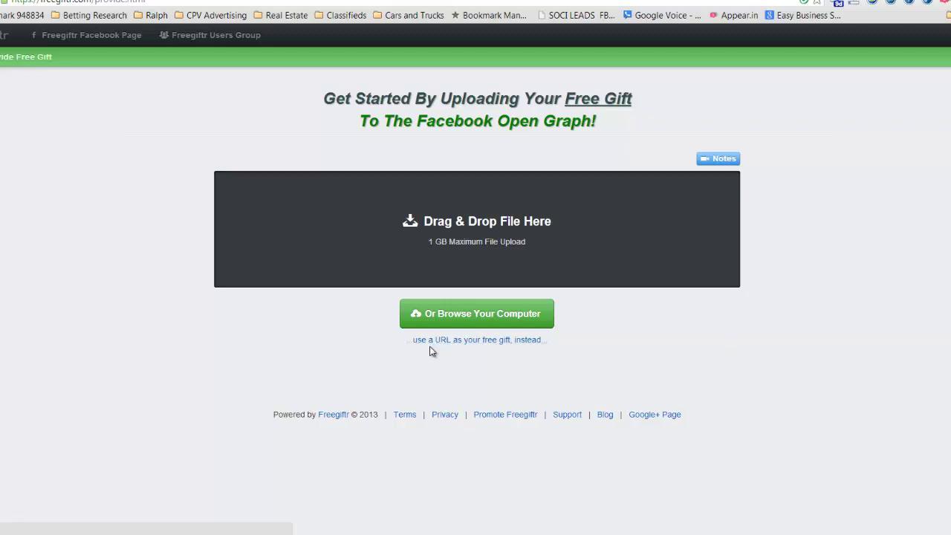
pyautogui.click(502, 342)
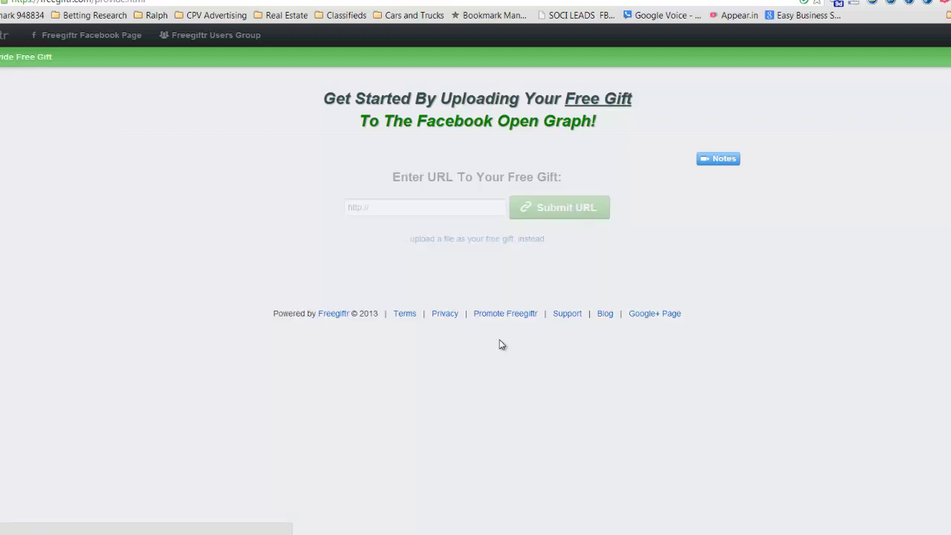
pyautogui.click(388, 209)
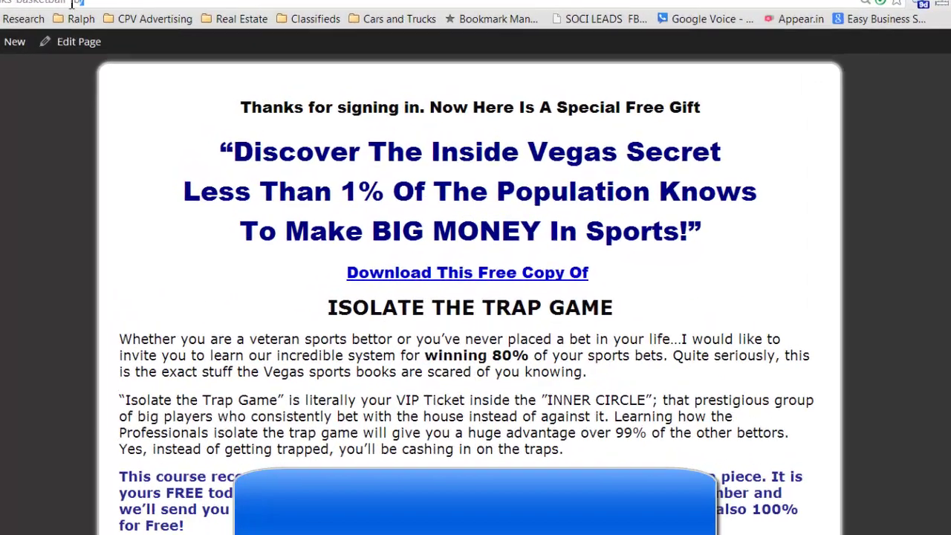
pyautogui.rightClick(119, 2)
pyautogui.click(104, 63)
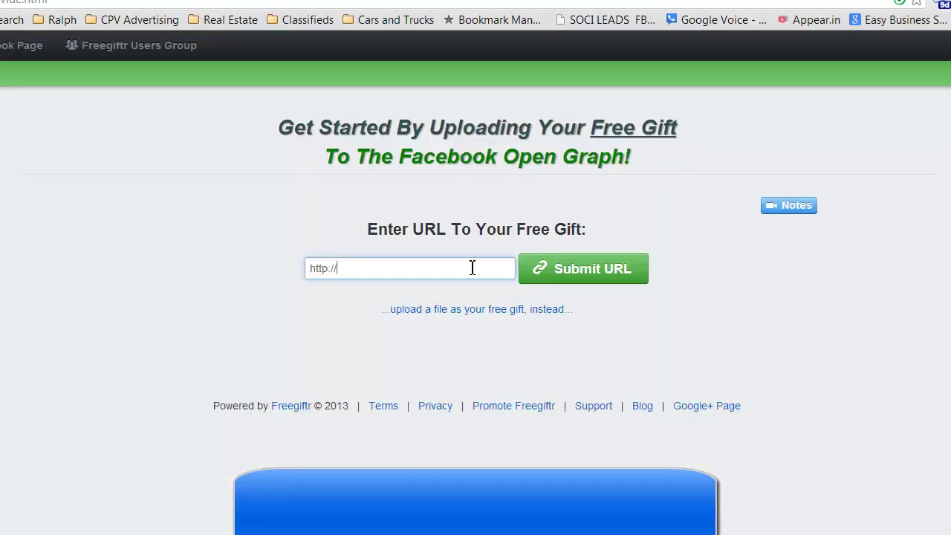
pyautogui.moveTo(471, 267); pyautogui.dragTo(269, 269)
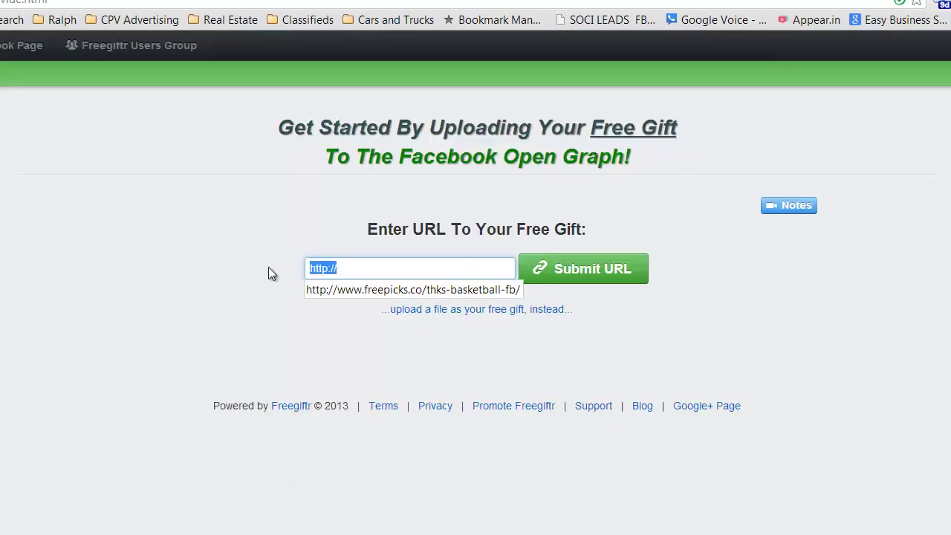
pyautogui.hotkey('ctrl', 'v')
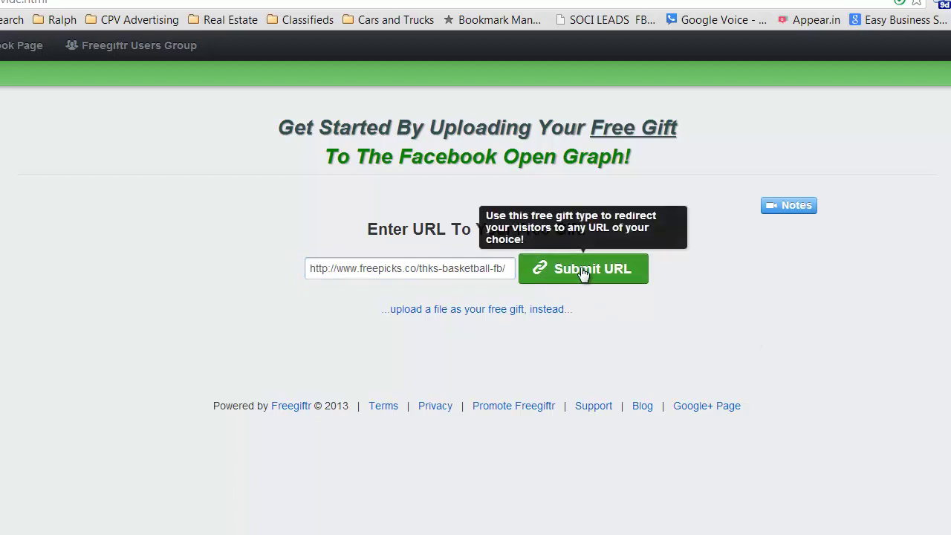
pyautogui.click(582, 269)
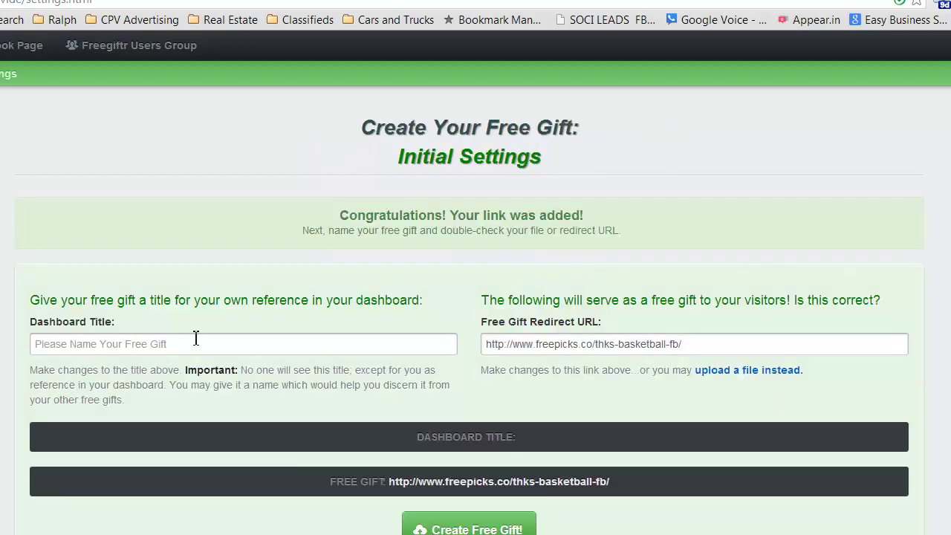
# Enter 'Download: Isolate The Trap Game' as the dashboard title using the autocomplete suggestion.
pyautogui.click(196, 338)
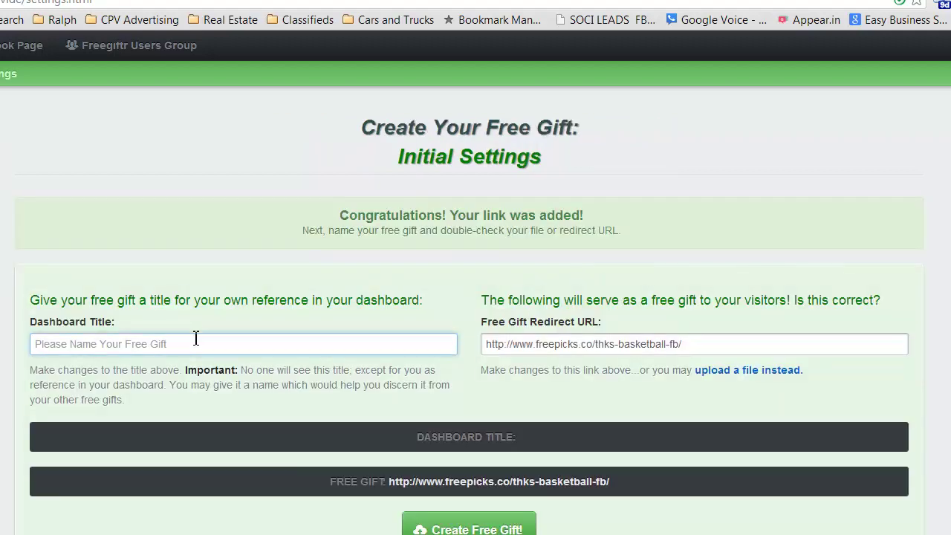
pyautogui.write('D')
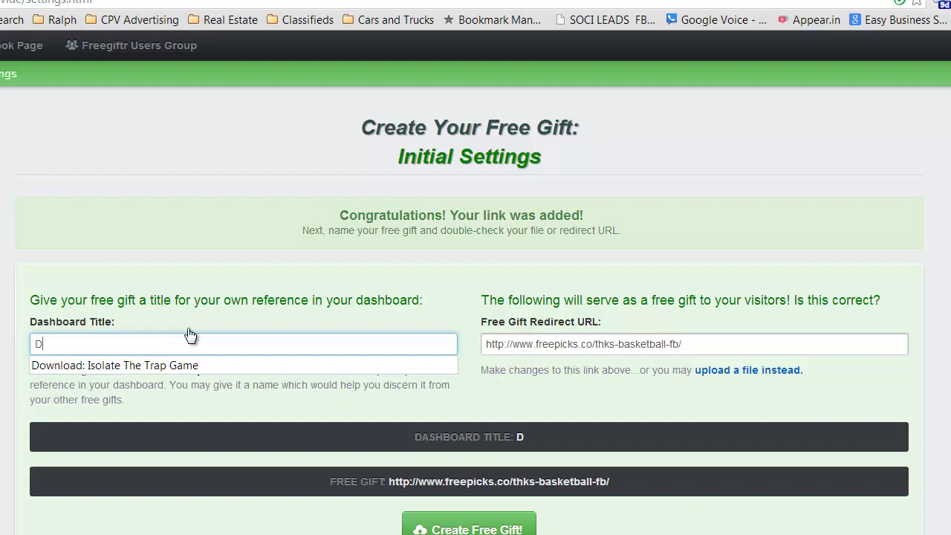
pyautogui.click(150, 365)
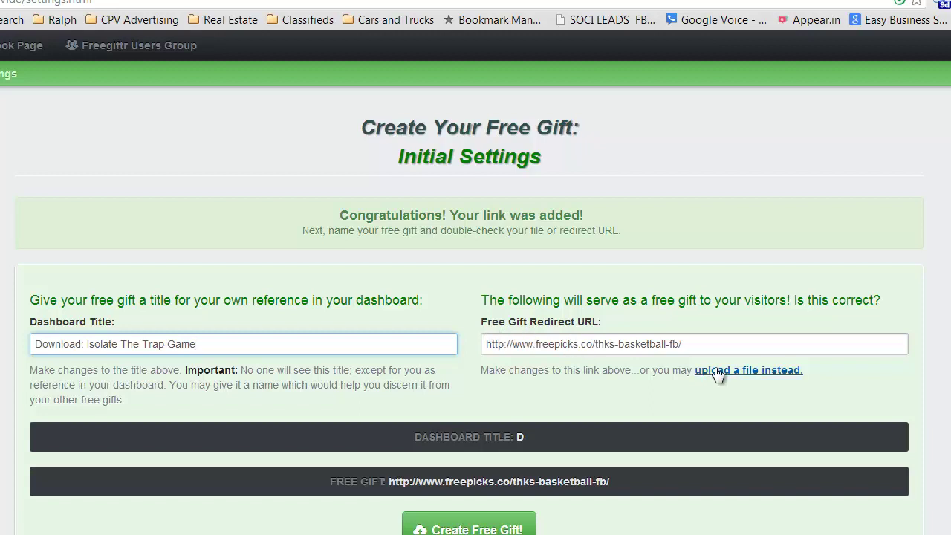
pyautogui.click(691, 348)
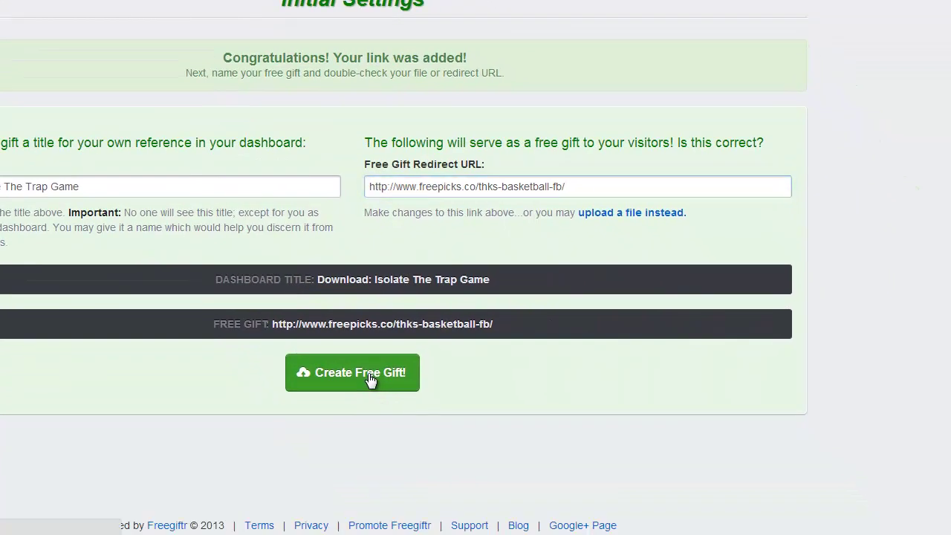
# Create the gift, titled 'Turn Your Sports Knowledge Into Income', with a passion-into-profits description.
pyautogui.click(371, 379)
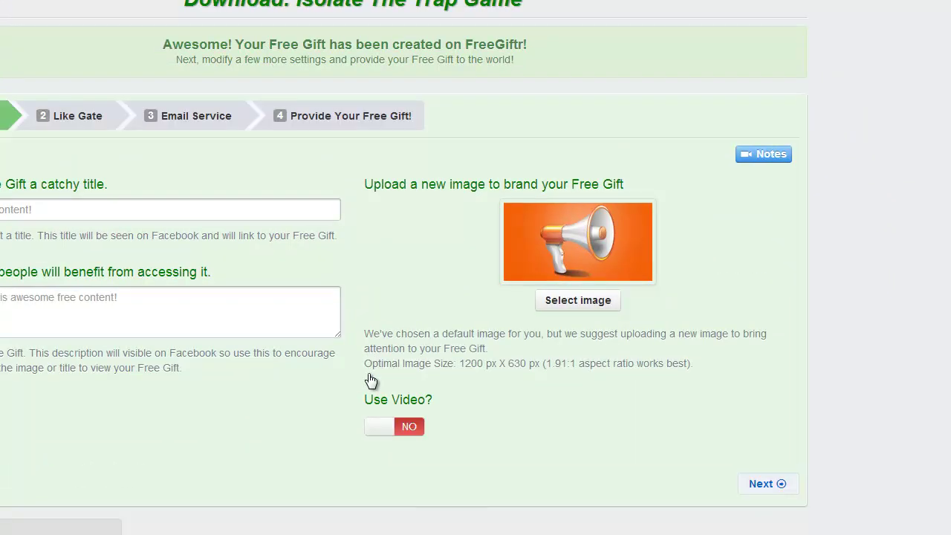
pyautogui.click(52, 211)
pyautogui.click(51, 230)
pyautogui.write('Knowledge Into Income')
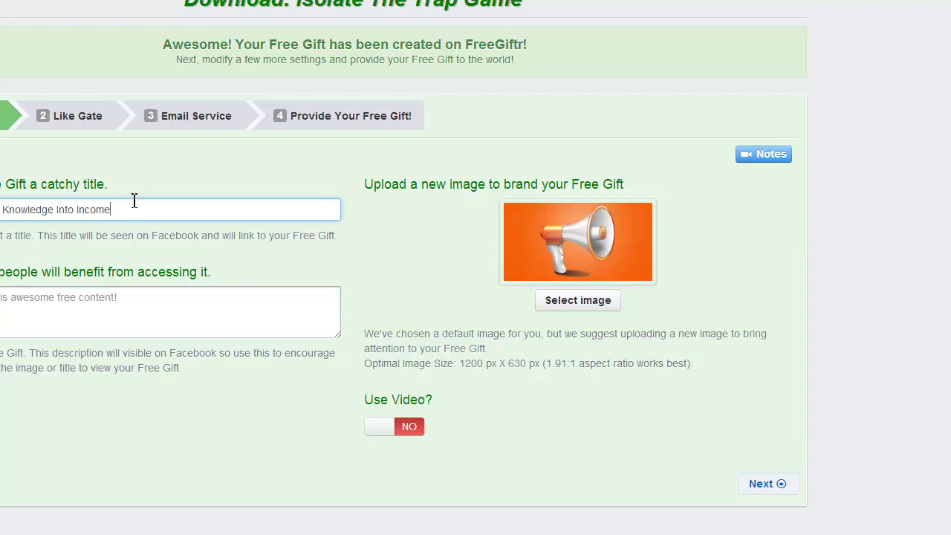
pyautogui.click(126, 318)
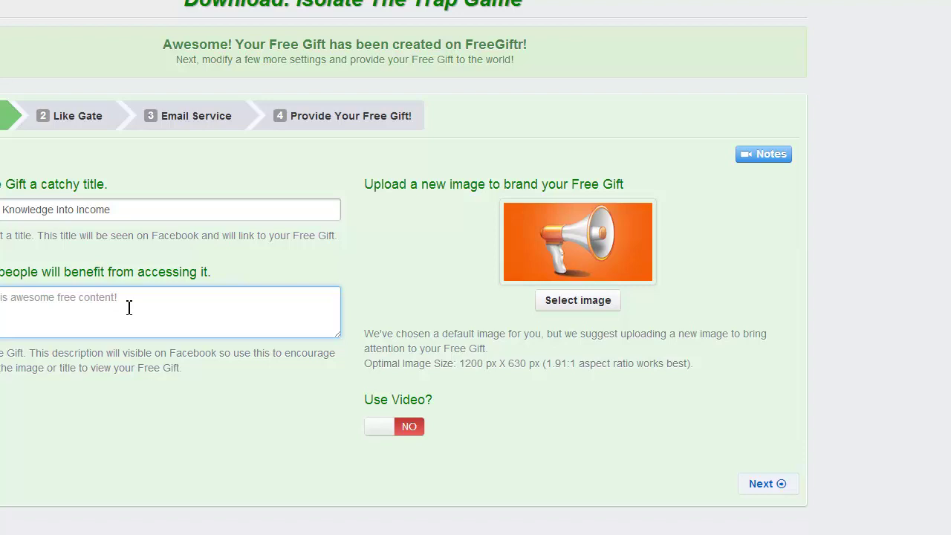
pyautogui.write('T')
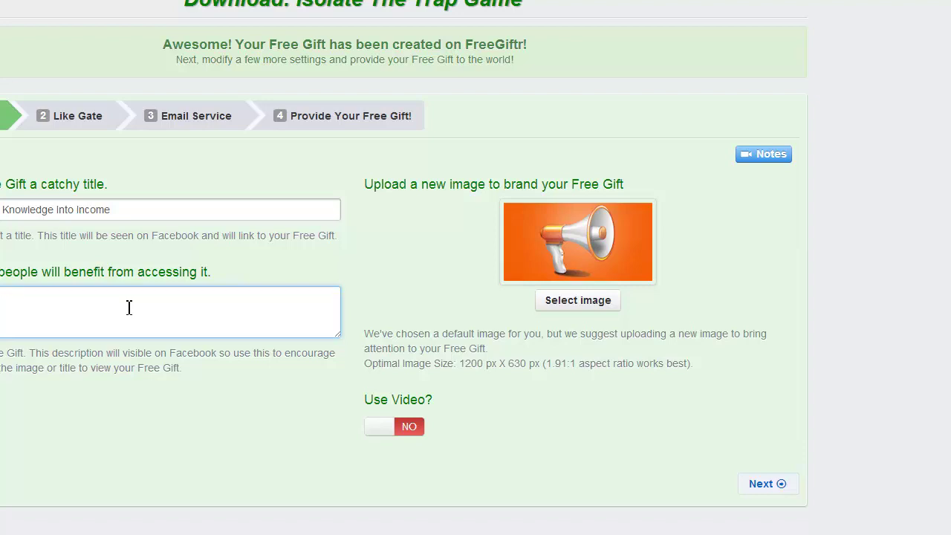
pyautogui.write('s')
pyautogui.write('? Lear')
pyautogui.write('n how to t')
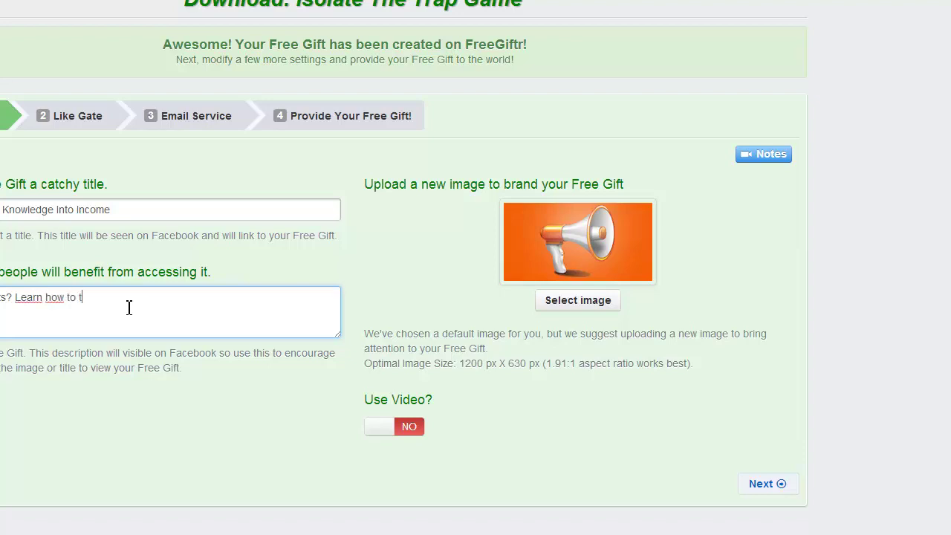
pyautogui.write('rurn your')
pyautogui.write(' passion in')
pyautogui.write('to profits')
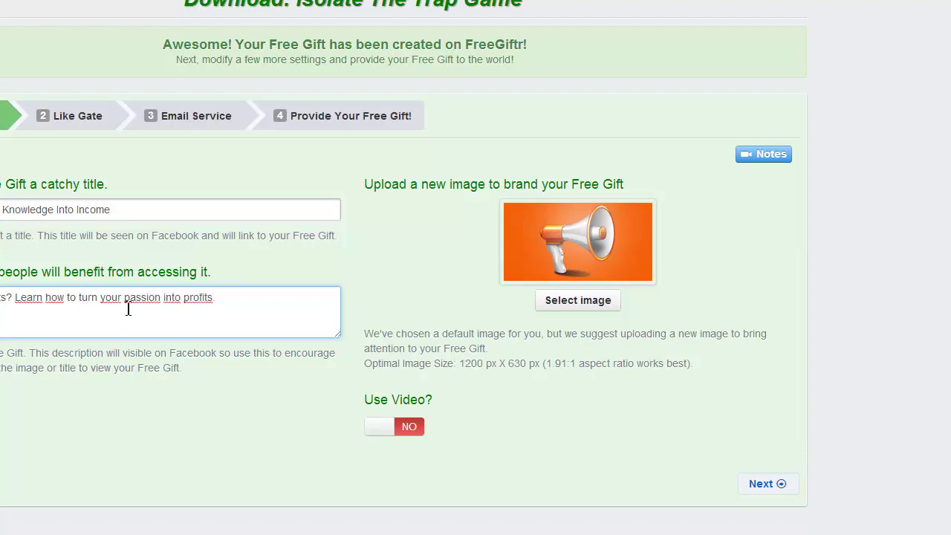
pyautogui.click(595, 422)
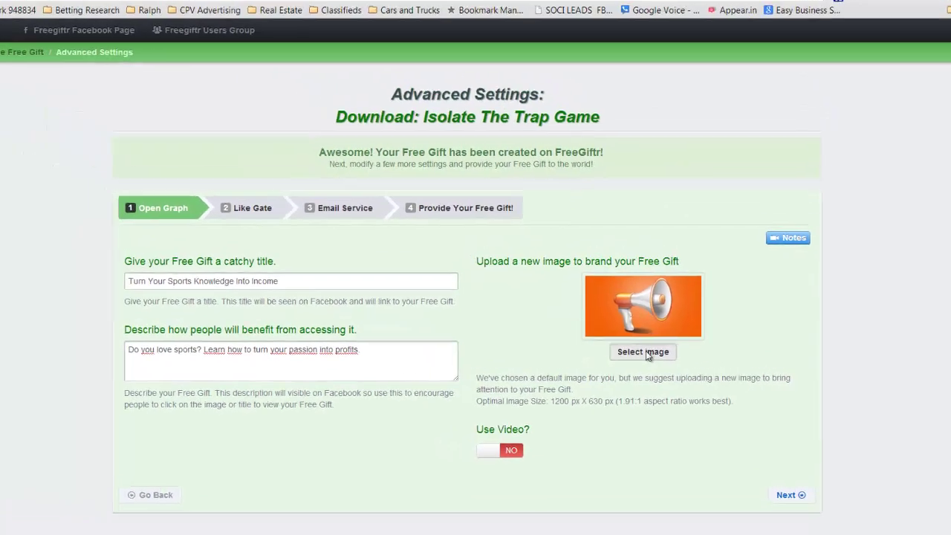
# Upload the freepicks_sm ebook cover as the gift's branding image.
pyautogui.click(584, 302)
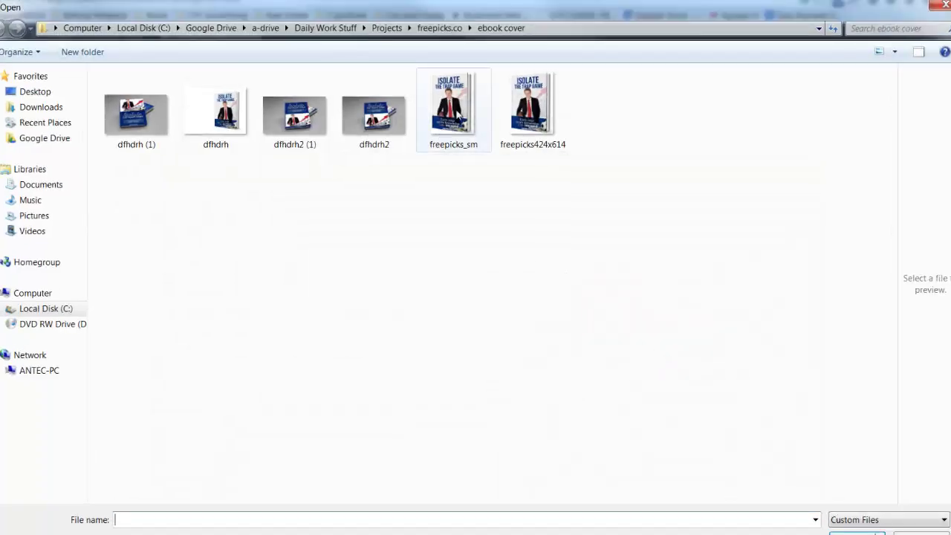
pyautogui.click(447, 112)
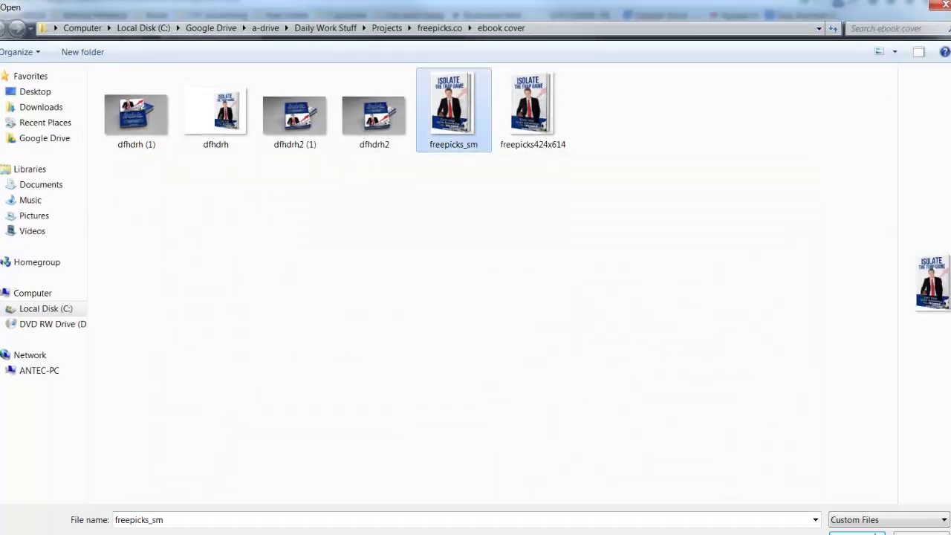
pyautogui.click(854, 533)
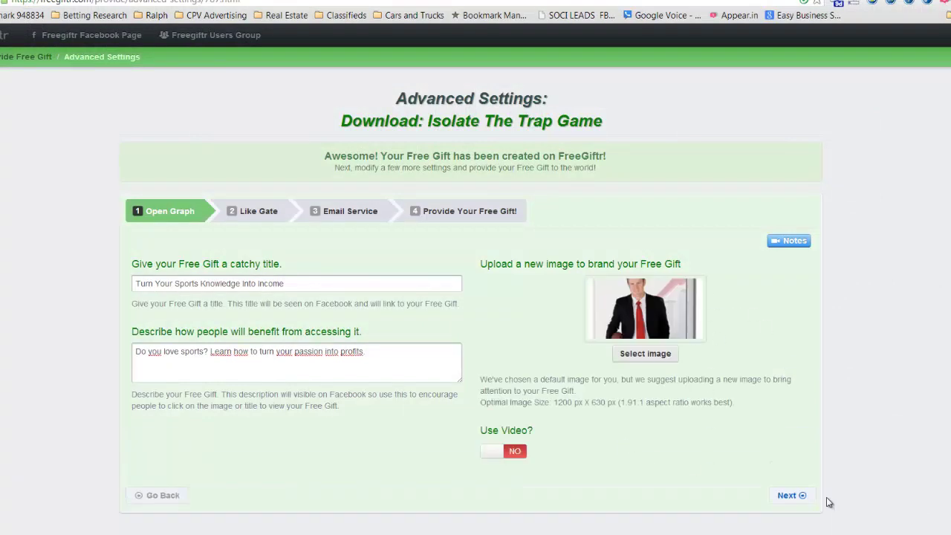
# On the Like Gate, choose the Sportspicks Facebook page and require a Like.
pyautogui.click(791, 499)
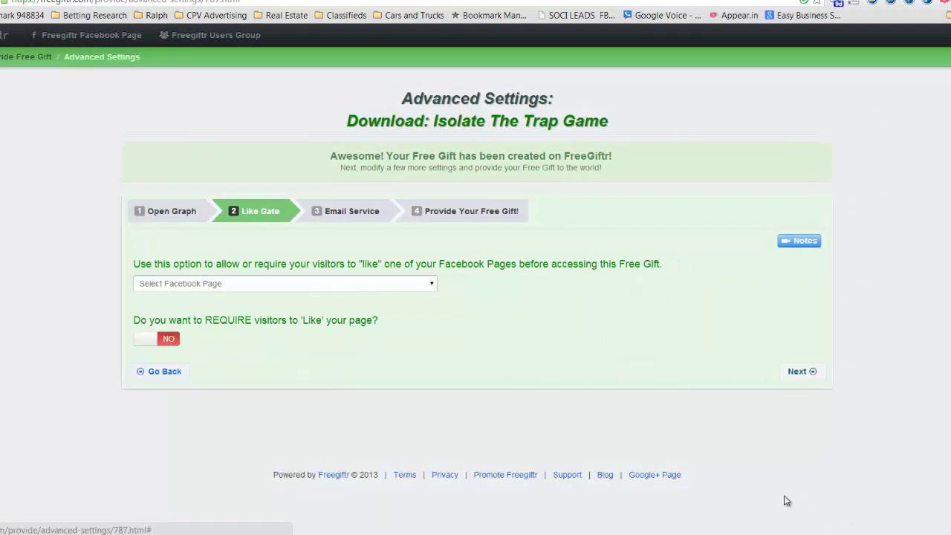
pyautogui.click(216, 286)
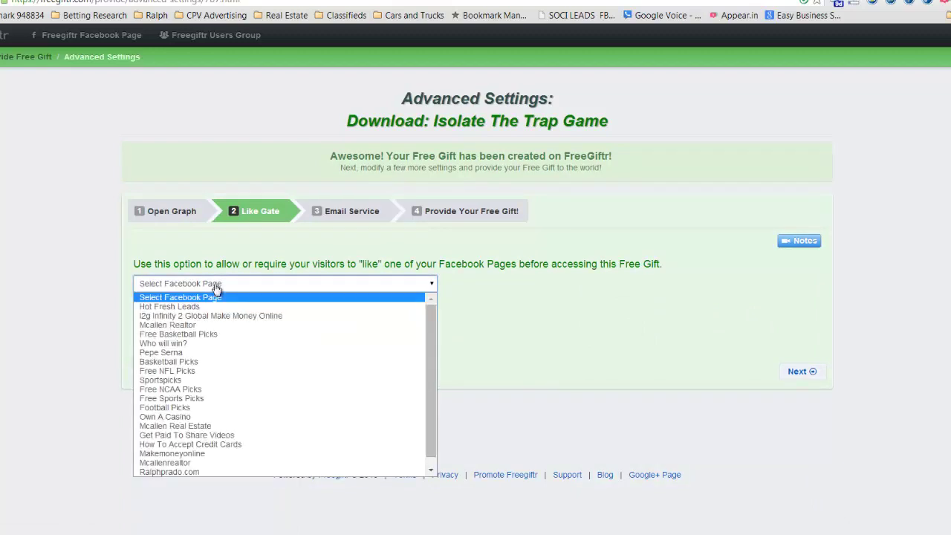
pyautogui.click(198, 383)
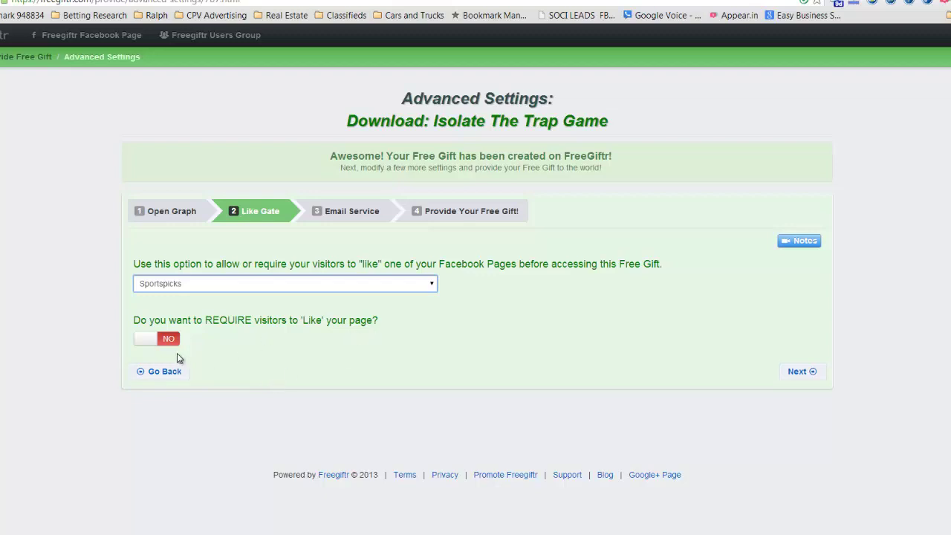
pyautogui.click(154, 339)
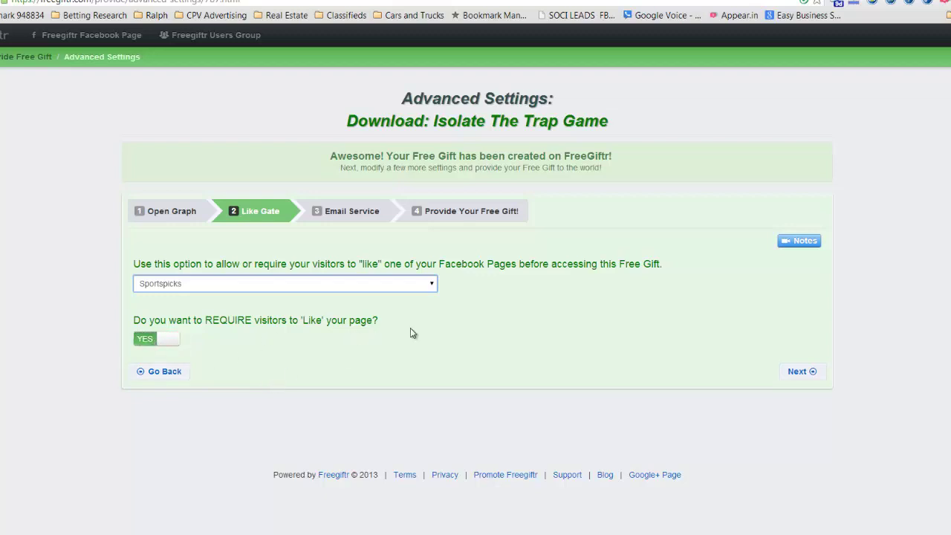
# Move to the Email Service step and switch to AWeber's form code tab.
pyautogui.click(800, 373)
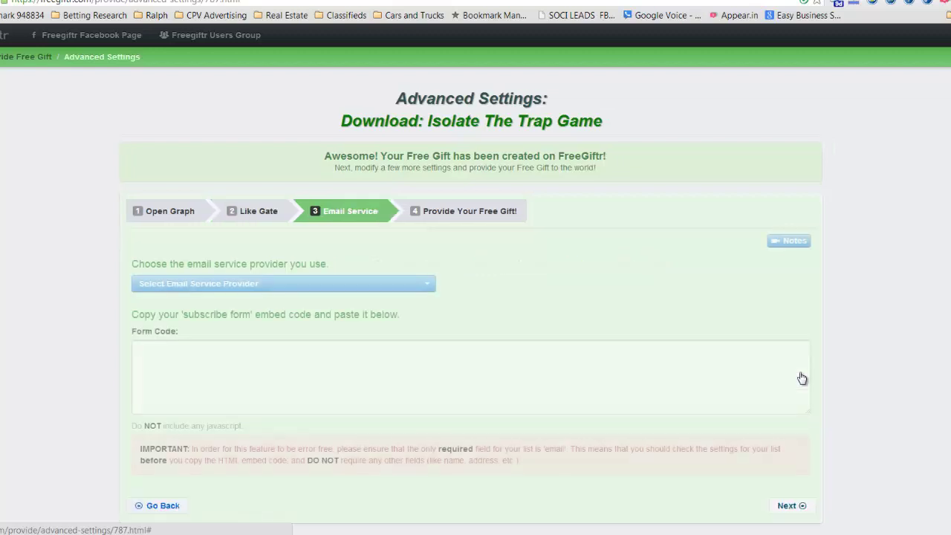
pyautogui.click(454, 379)
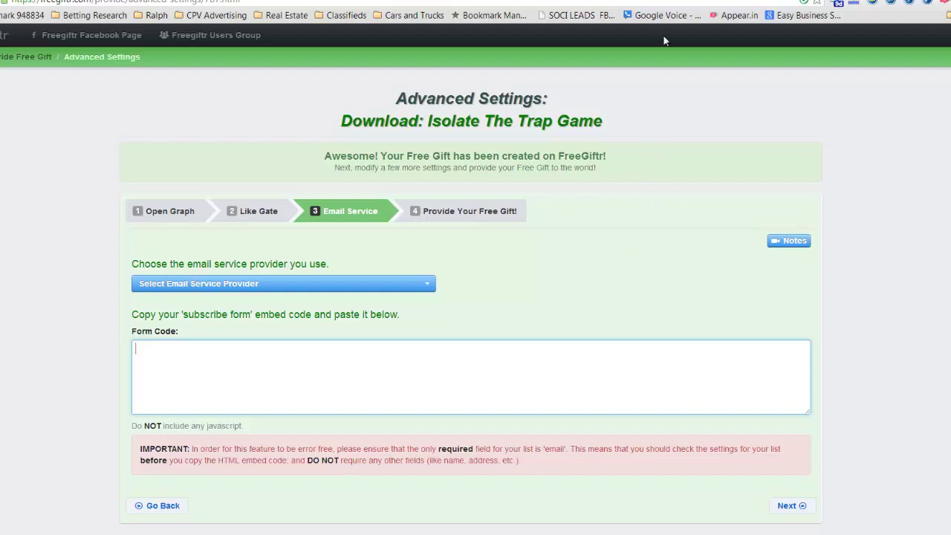
pyautogui.hotkey('ctrl', 'Tab')
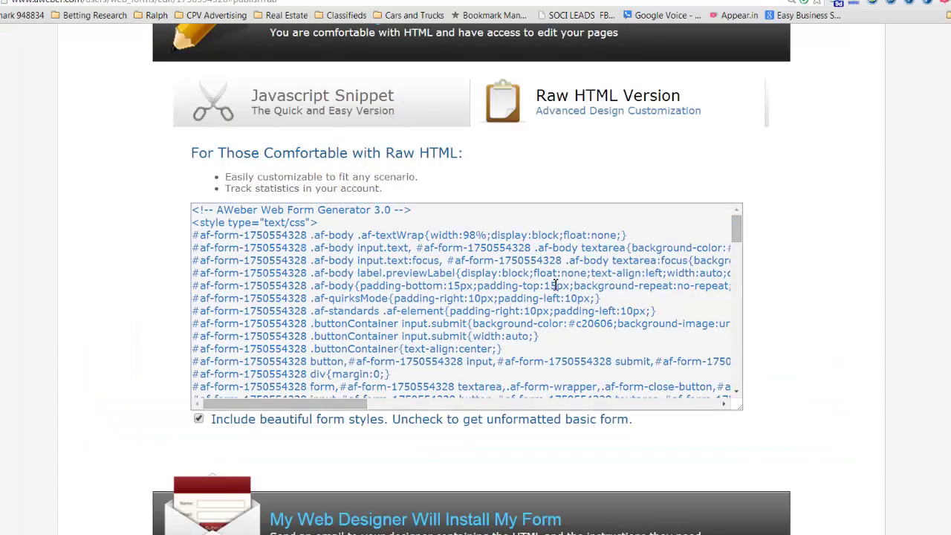
# Uncheck 'Include beautiful form styles' in AWeber and copy the plain raw HTML form code.
pyautogui.click(554, 284)
pyautogui.rightClick(553, 284)
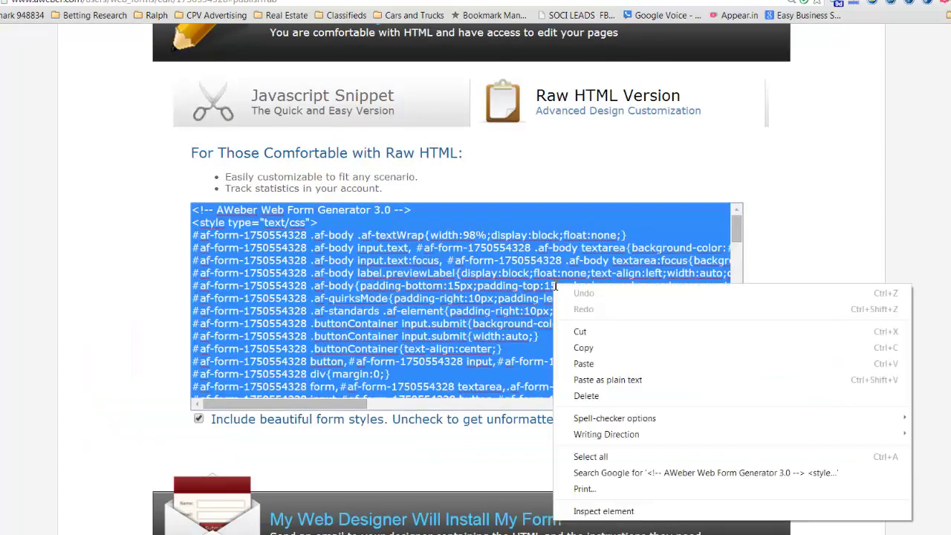
pyautogui.click(199, 420)
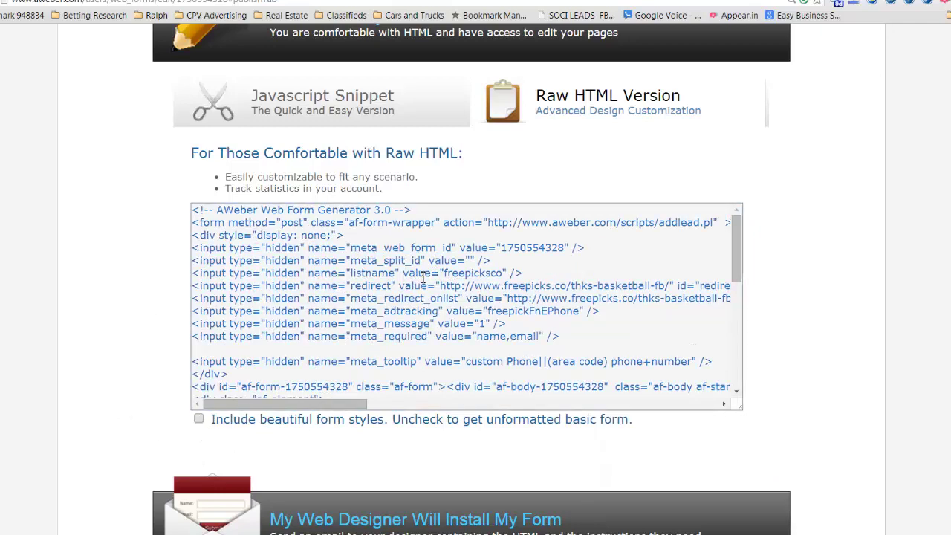
pyautogui.click(425, 279)
pyautogui.rightClick(424, 278)
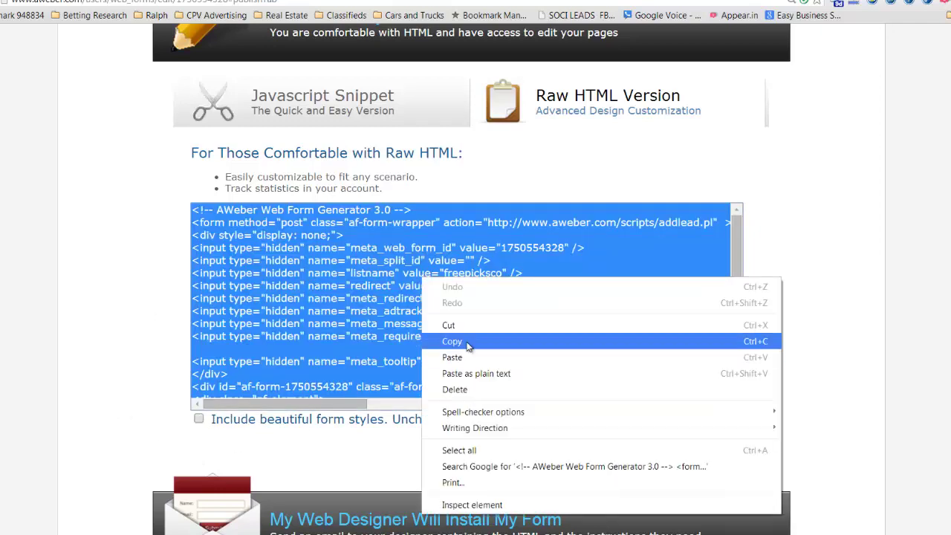
pyautogui.click(428, 338)
# Paste the AWeber subscribe form code into Freegiftr's Form Code box.
pyautogui.hotkey('ctrl', 'Tab')
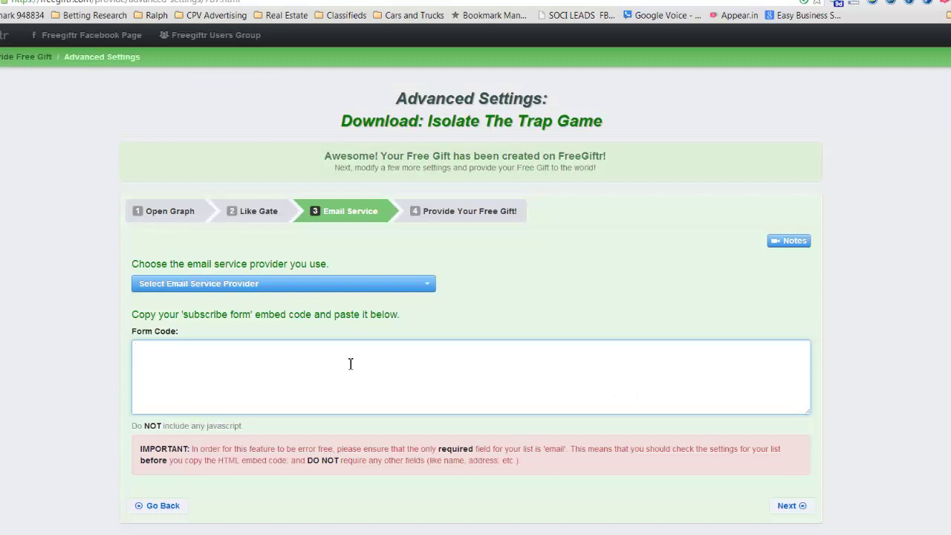
pyautogui.click(351, 362)
pyautogui.rightClick(352, 362)
pyautogui.click(382, 447)
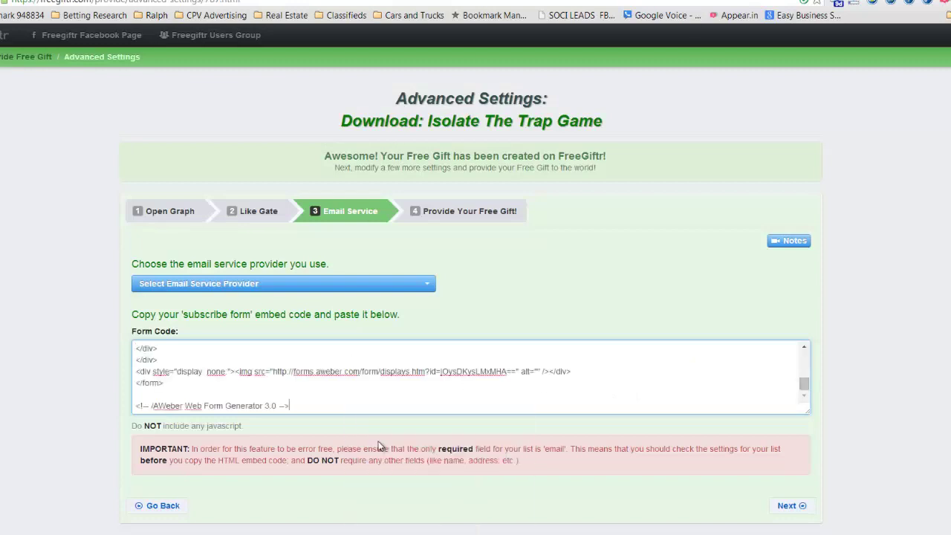
# Set the provider name to FreePicks.co and save the free gift.
pyautogui.click(794, 506)
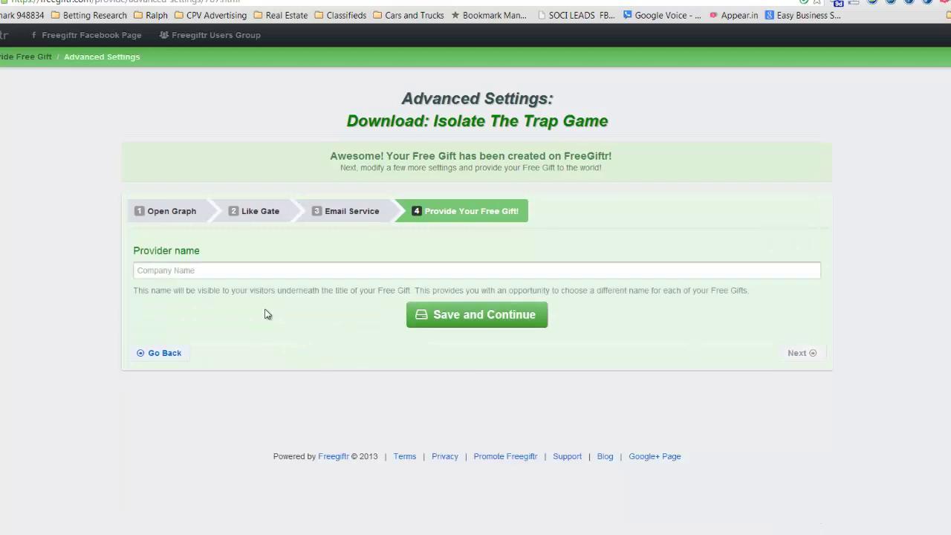
pyautogui.click(224, 272)
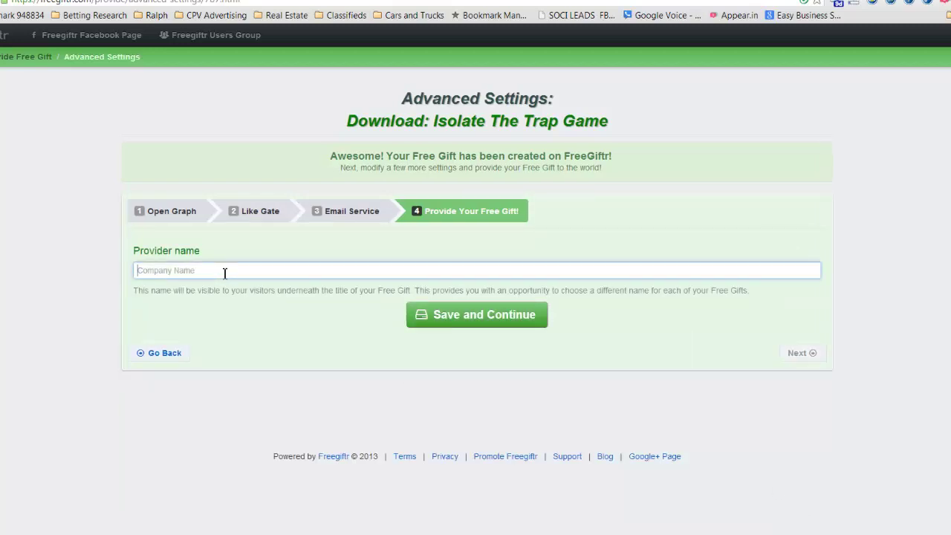
pyautogui.write('Fr')
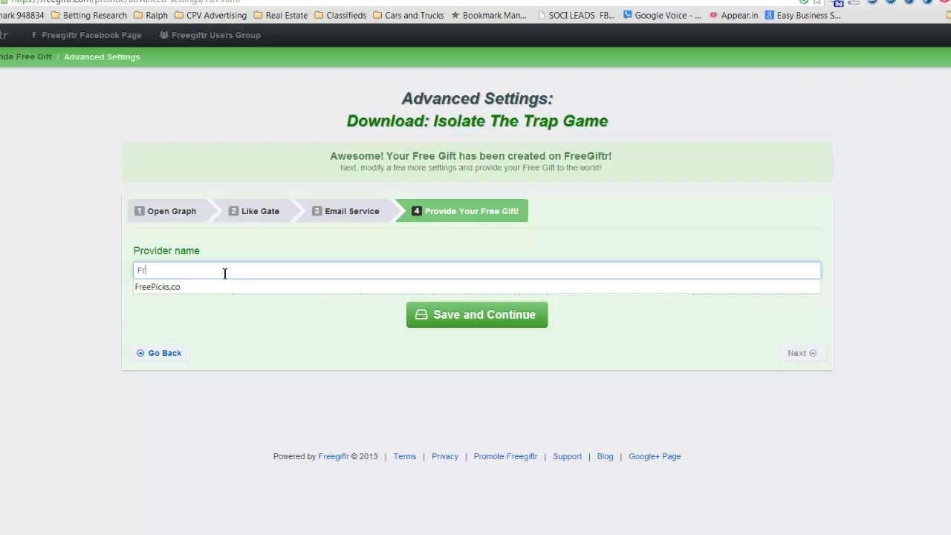
pyautogui.click(156, 289)
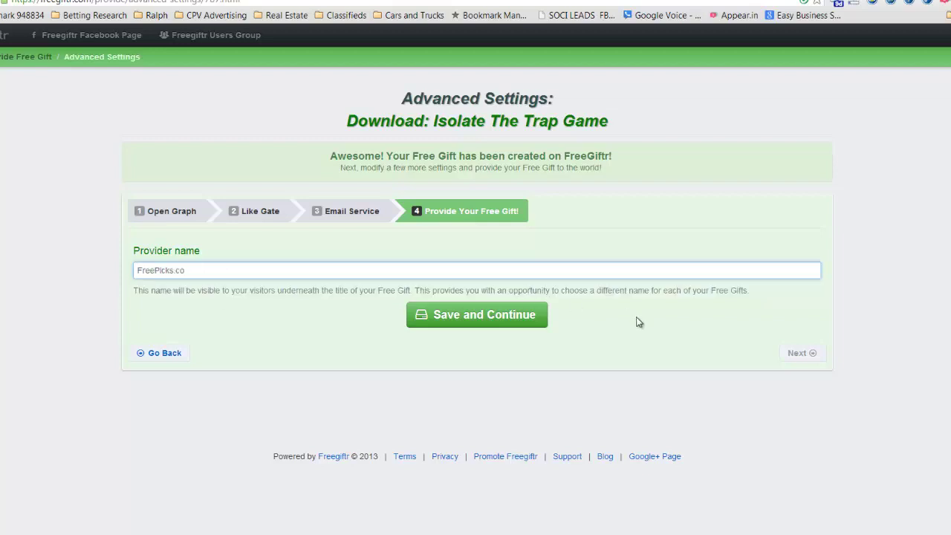
pyautogui.click(534, 322)
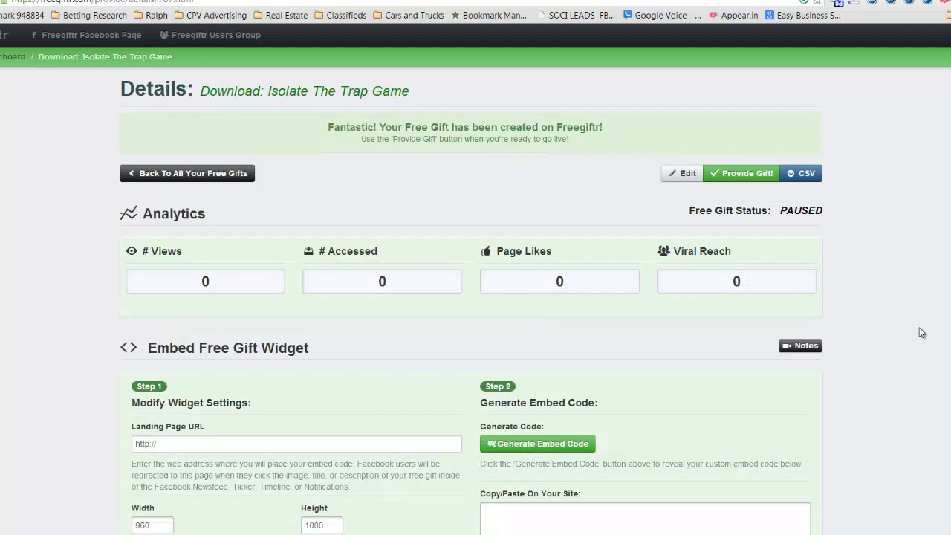
pyautogui.scroll(-2, 922, 335)
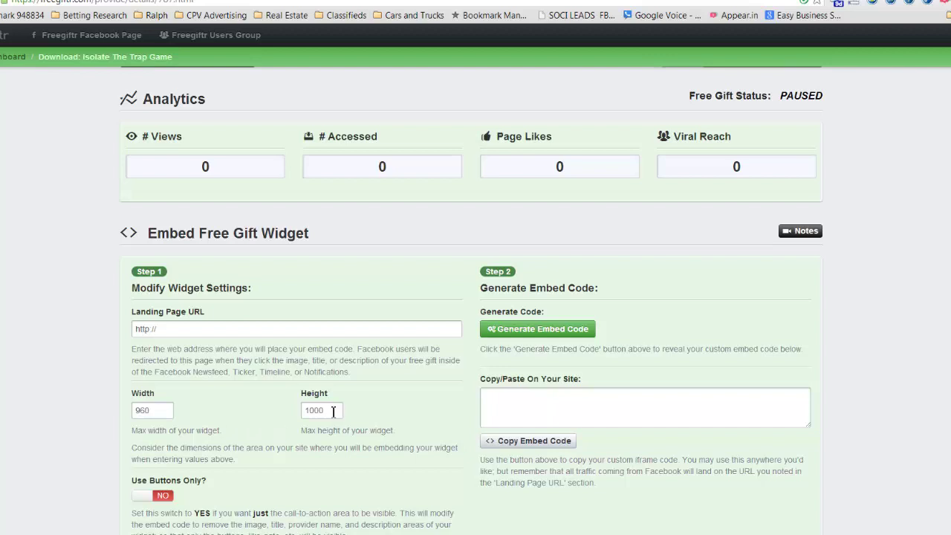
# Set the widget size to width 971 and height 282.
pyautogui.moveTo(156, 412); pyautogui.dragTo(98, 417)
pyautogui.write('9')
pyautogui.write('72')
pyautogui.moveTo(334, 413); pyautogui.dragTo(191, 429)
pyautogui.write('2')
pyautogui.write('75')
pyautogui.click(156, 410)
pyautogui.press('BackSpace')
pyautogui.press('Tab')
pyautogui.write('282')
pyautogui.click(381, 442)
# Switch the widget to buttons only, then generate and copy its embed code.
pyautogui.scroll(-2, 247, 483)
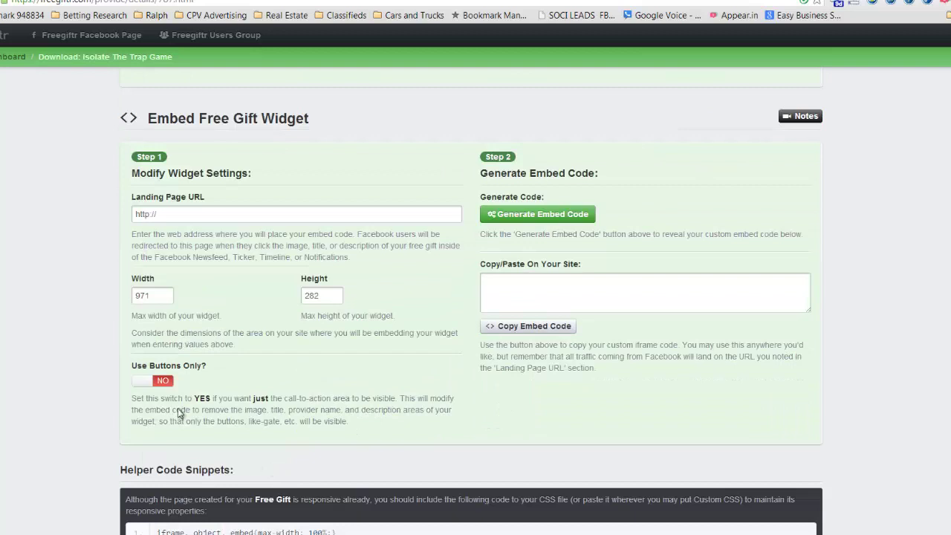
pyautogui.click(148, 383)
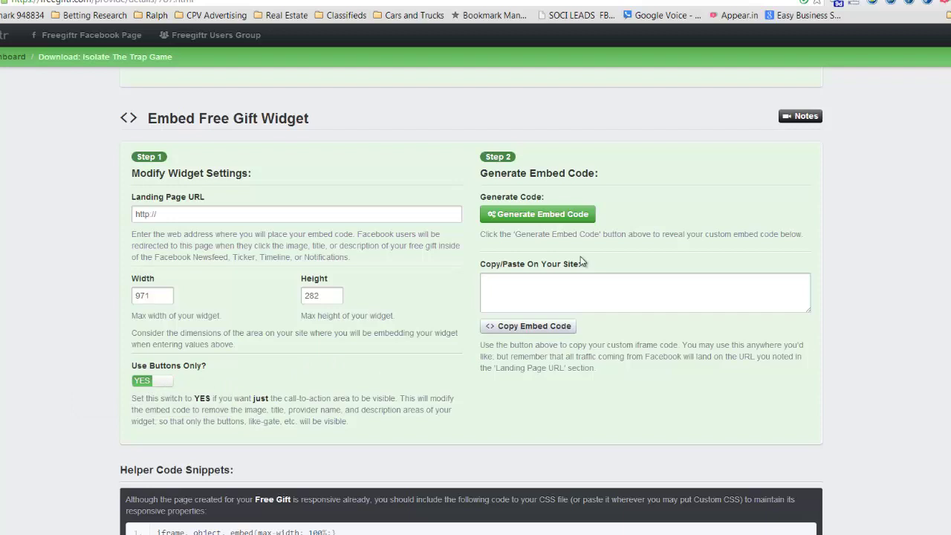
pyautogui.click(559, 215)
pyautogui.click(585, 298)
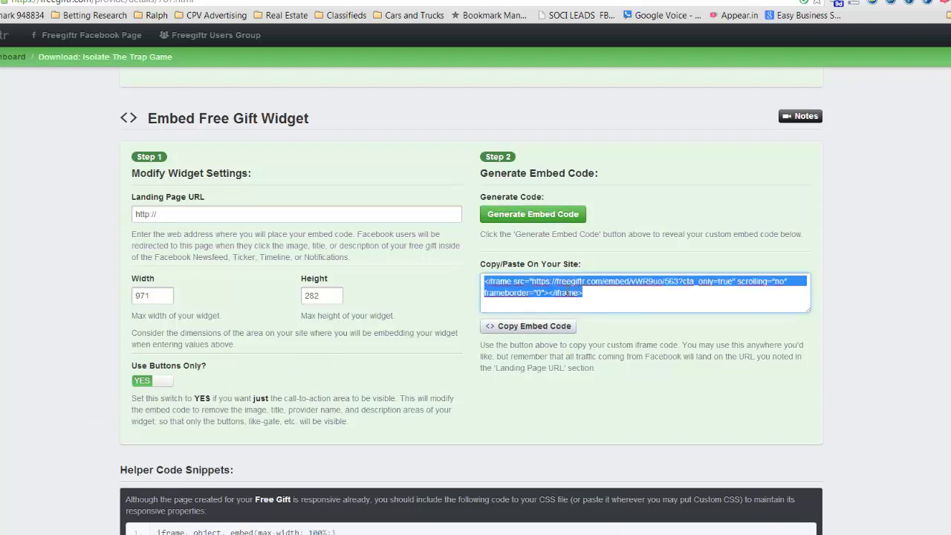
pyautogui.rightClick(565, 289)
pyautogui.click(597, 356)
# Paste the Freegiftr embed code into an HTML box on the freepicks.co page and save it.
pyautogui.hotkey('ctrl', 'Tab')
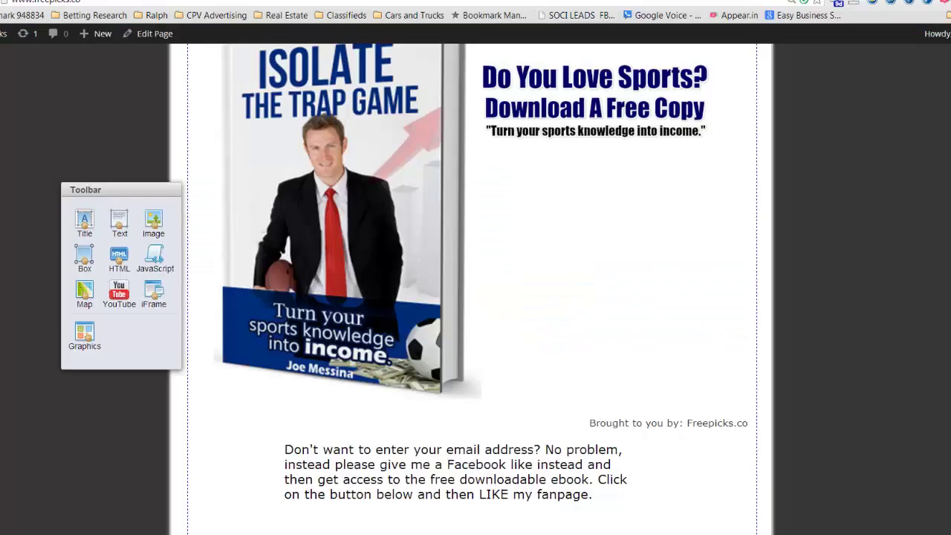
pyautogui.scroll(-3, 569, 261)
pyautogui.moveTo(453, 400)
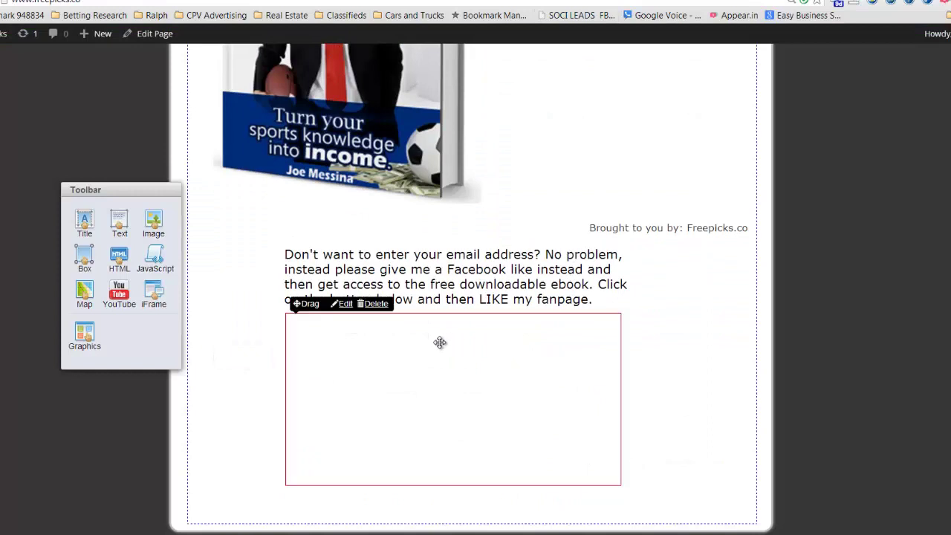
pyautogui.click(345, 304)
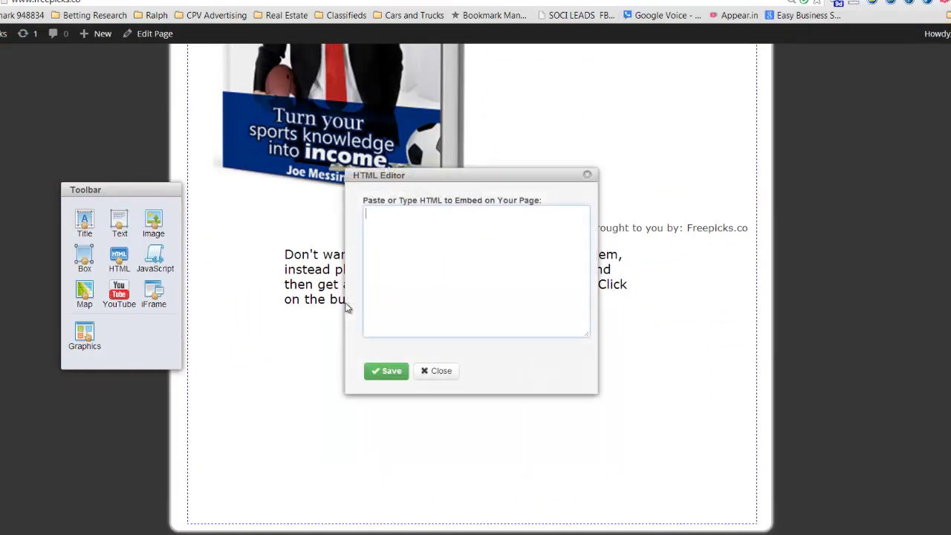
pyautogui.rightClick(460, 261)
pyautogui.click(489, 341)
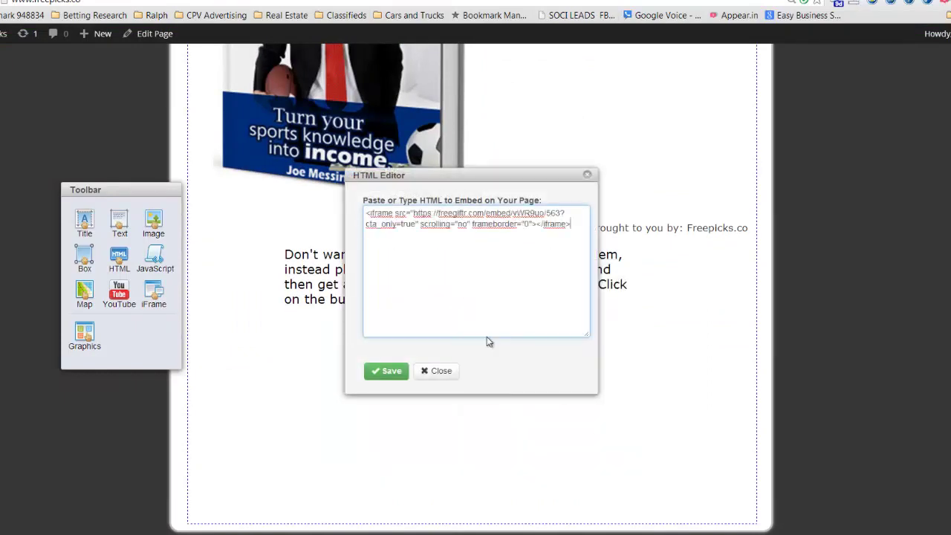
pyautogui.click(391, 373)
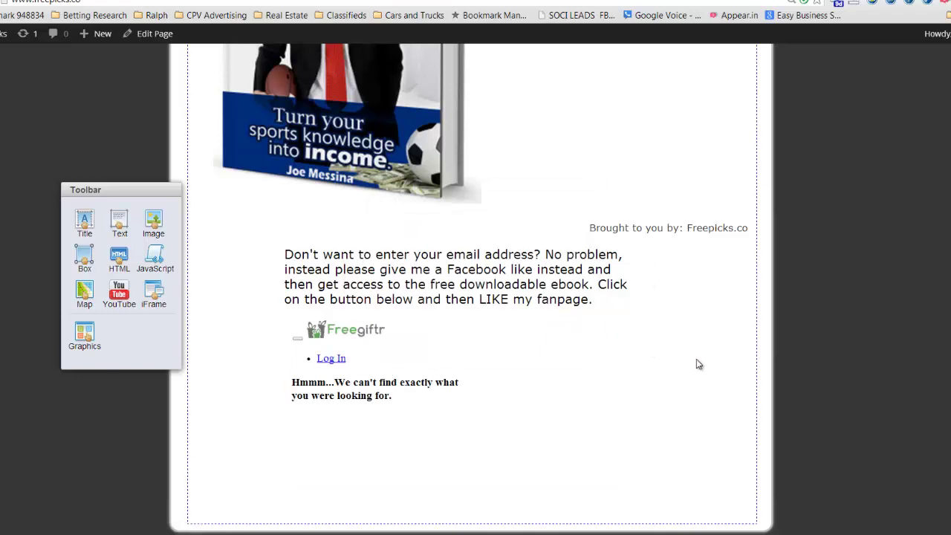
pyautogui.moveTo(466, 397)
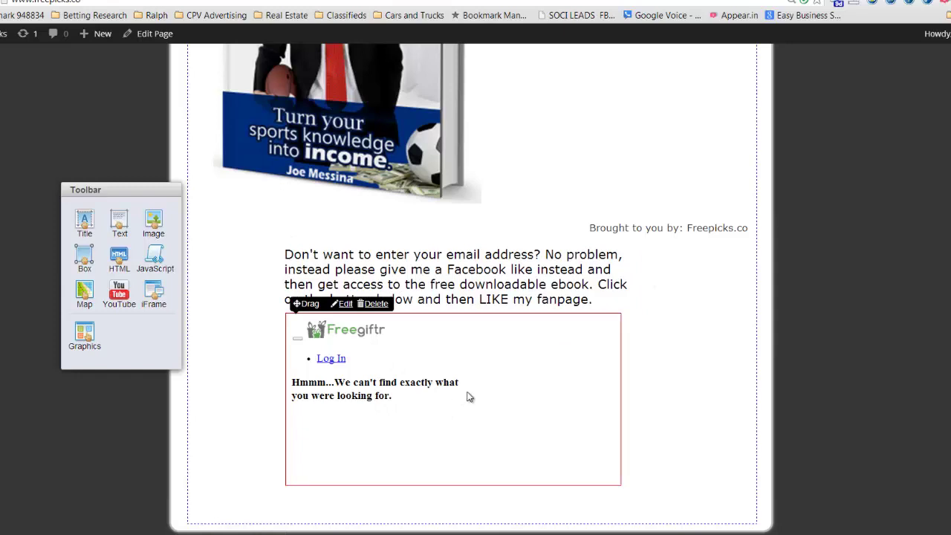
# Check the page preview, where the embed shows a 'can't find' message, then return to Freegiftr.
pyautogui.scroll(2, 604, 356)
pyautogui.scroll(1, 604, 357)
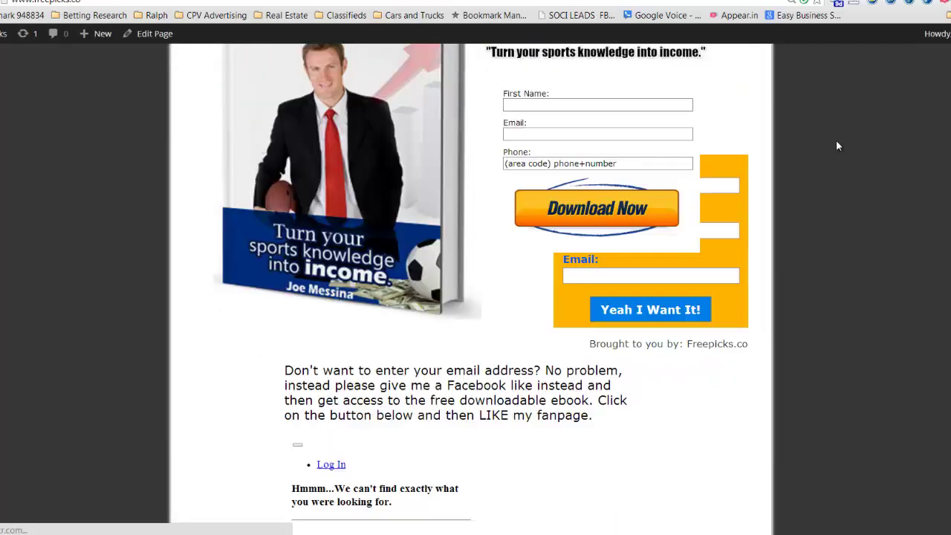
pyautogui.scroll(1, 836, 146)
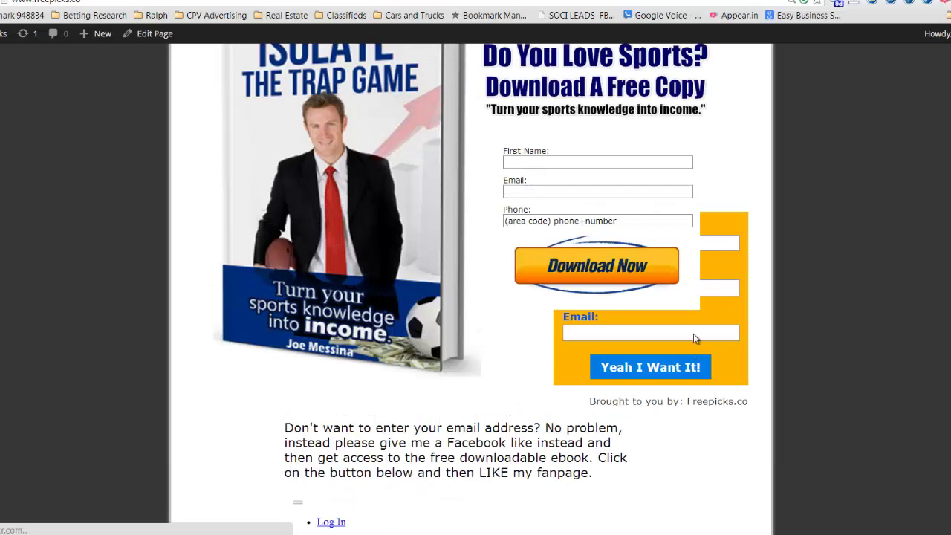
pyautogui.scroll(-2, 663, 302)
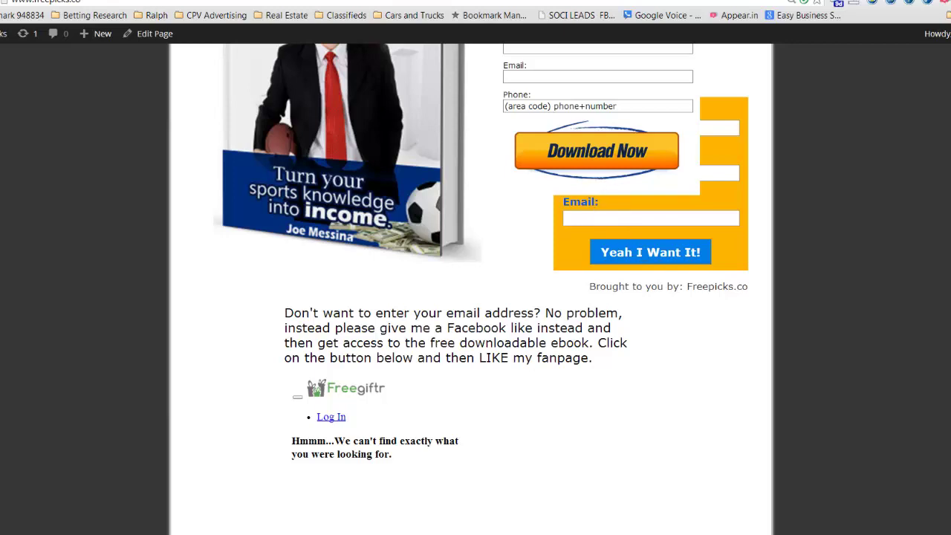
pyautogui.hotkey('ctrl', 'Tab')
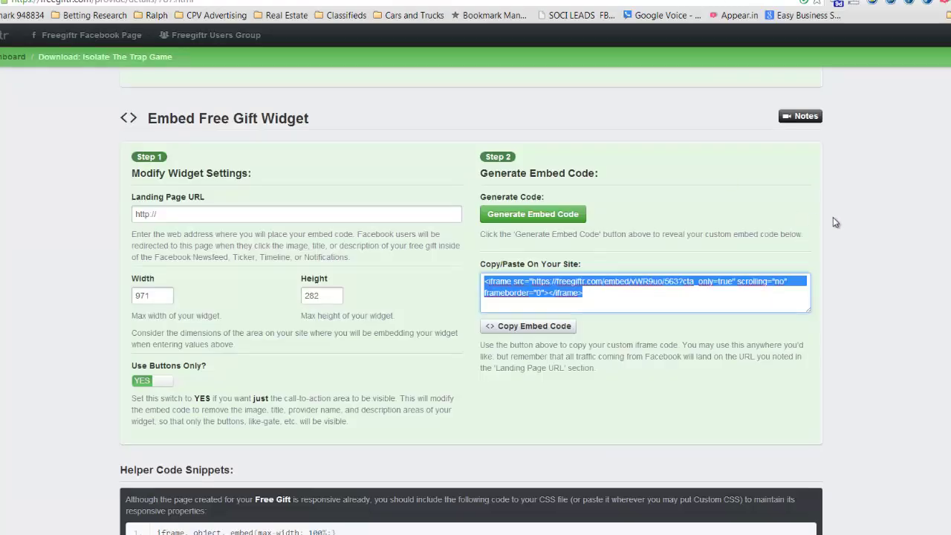
# Provide the Download: Isolate The Trap Game gift from the gift list and view it live.
pyautogui.scroll(3, 833, 217)
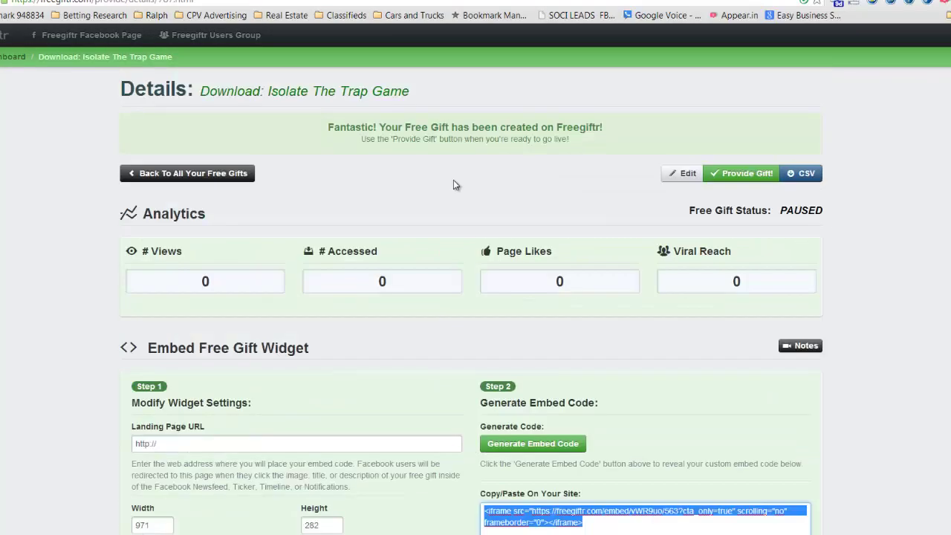
pyautogui.click(223, 177)
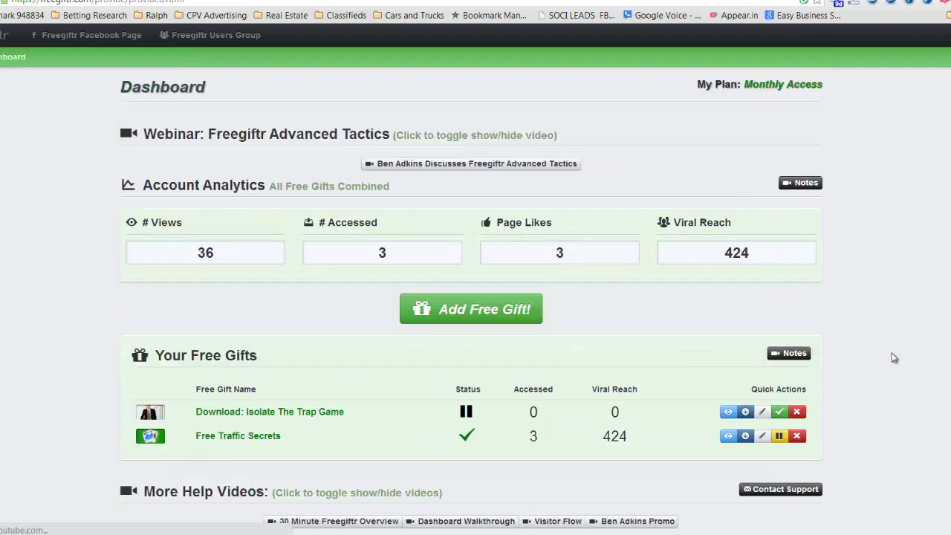
pyautogui.scroll(-2, 783, 423)
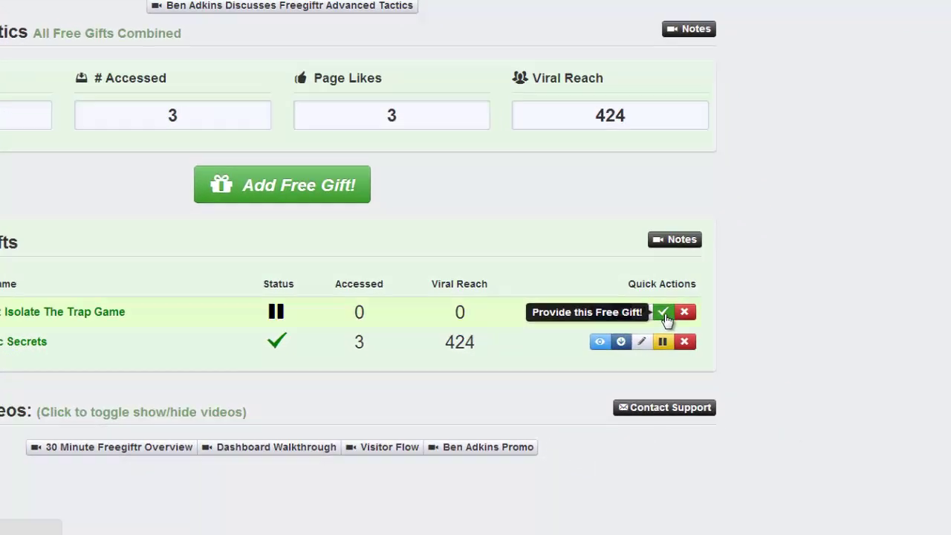
pyautogui.click(636, 303)
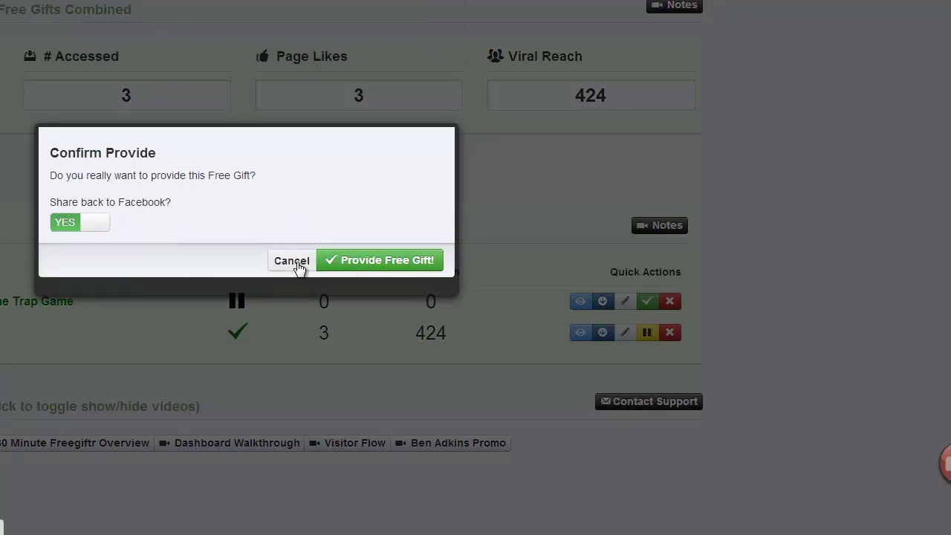
pyautogui.click(371, 262)
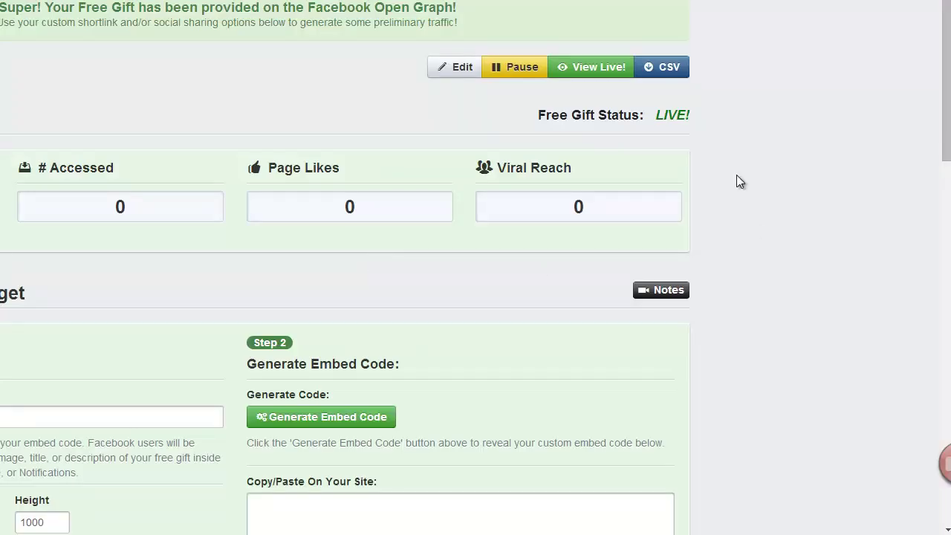
pyautogui.click(586, 68)
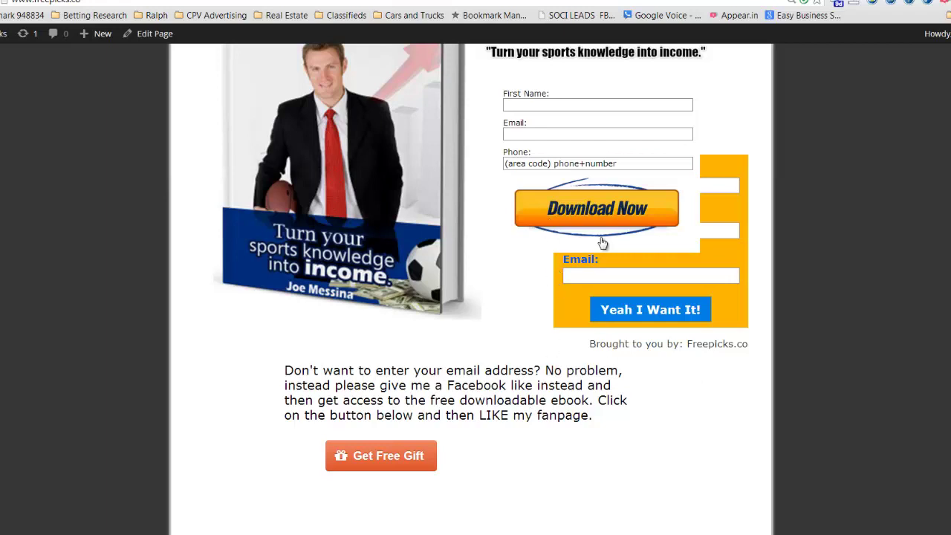
# Scroll to the landing page's Get Free Gift button and click it to claim the gift.
pyautogui.scroll(-1, 522, 384)
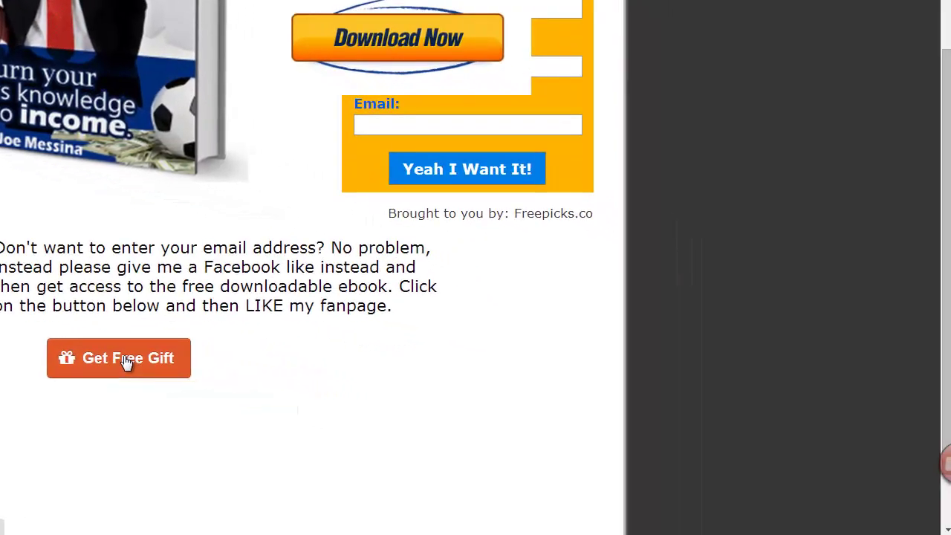
pyautogui.click(385, 396)
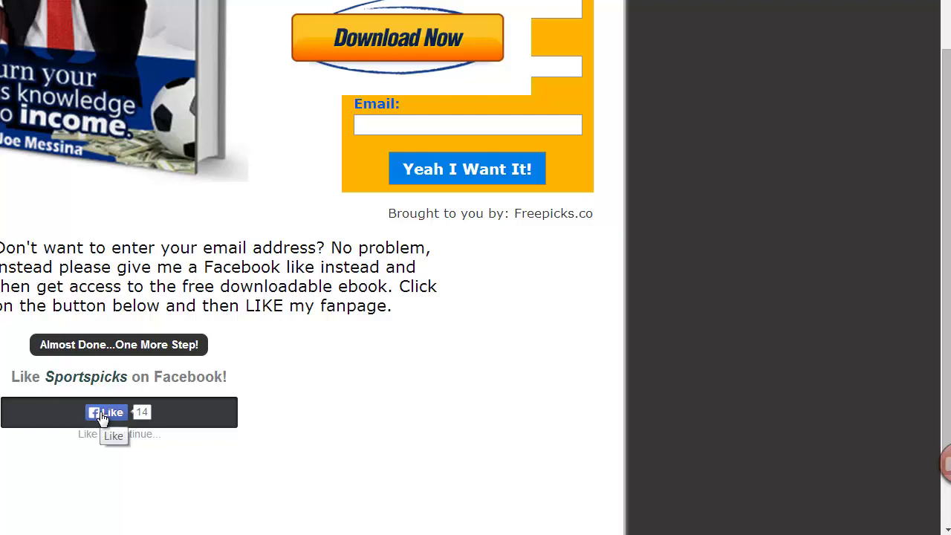
# Like Sportspicks on Facebook to unlock the gift, then open the Isolate the Trap Game page.
pyautogui.click(102, 413)
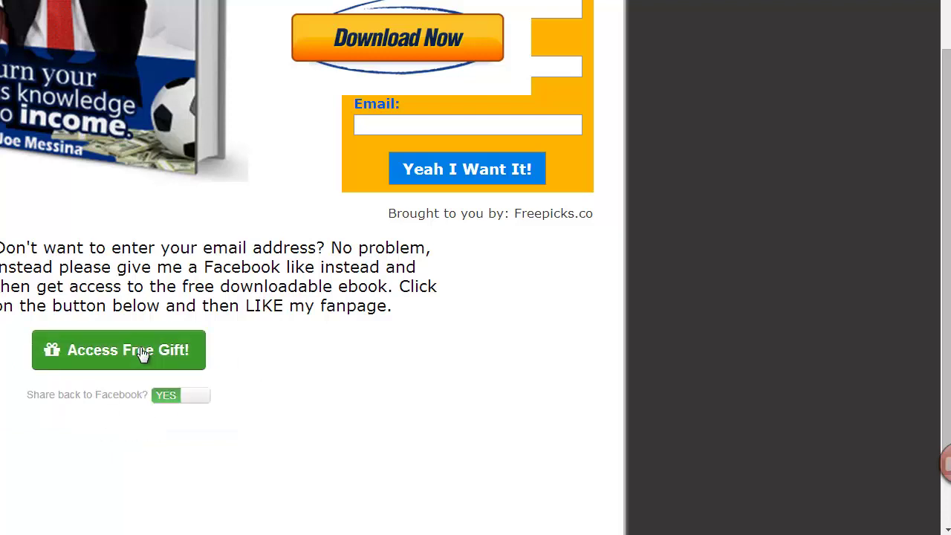
pyautogui.click(91, 359)
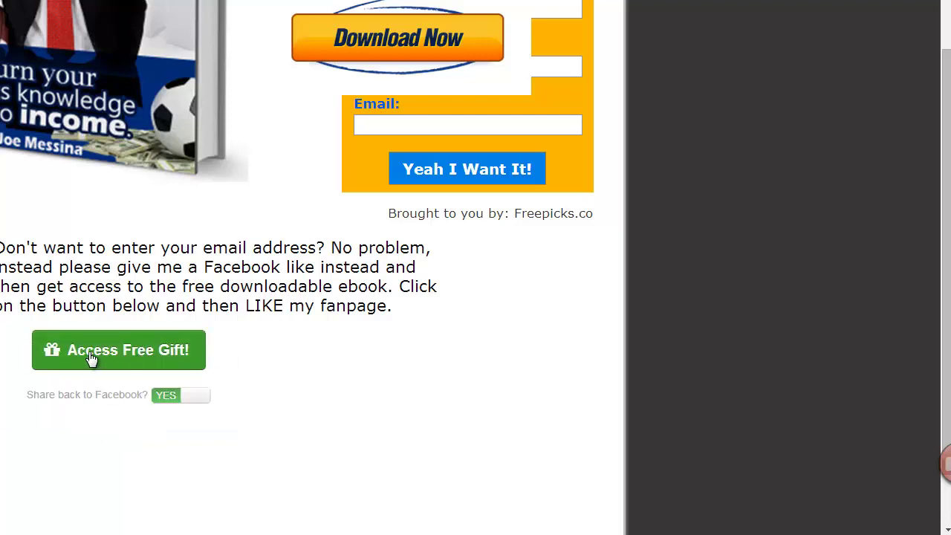
pyautogui.click(148, 352)
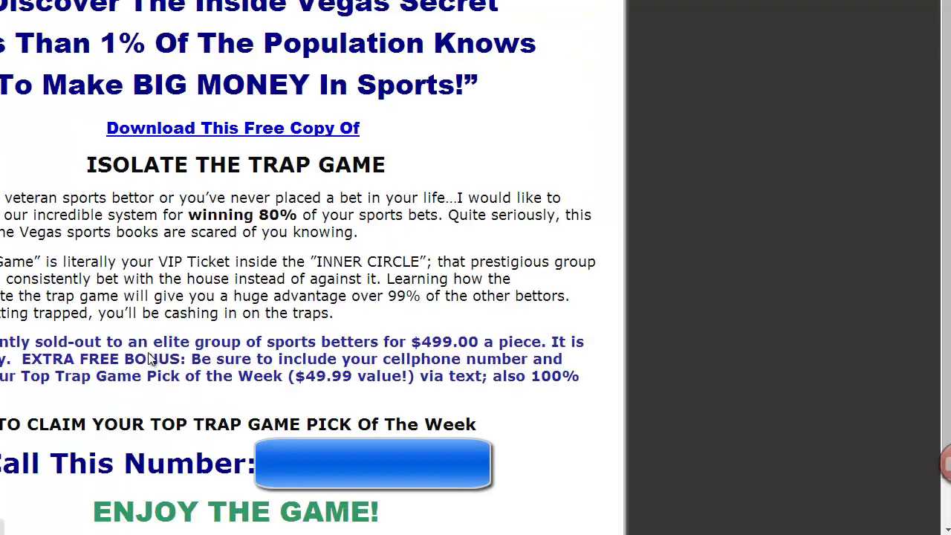